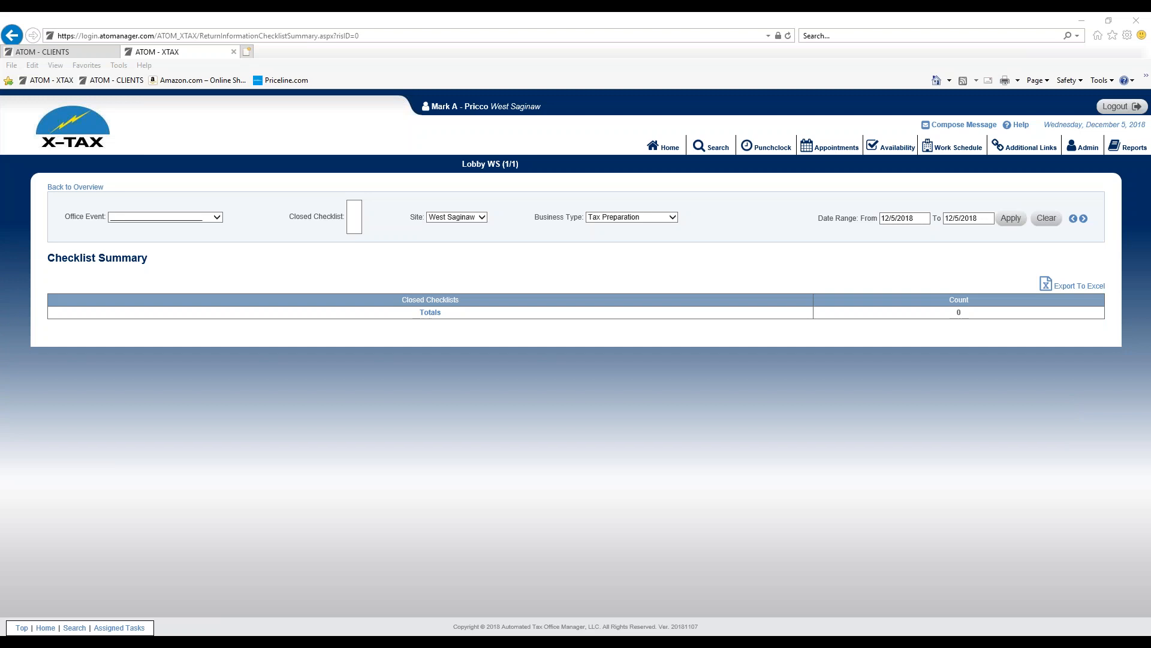
Step: Open the overall Checklist Summary from the home overview
{"action": "left_click", "coordinate": [666, 150]}
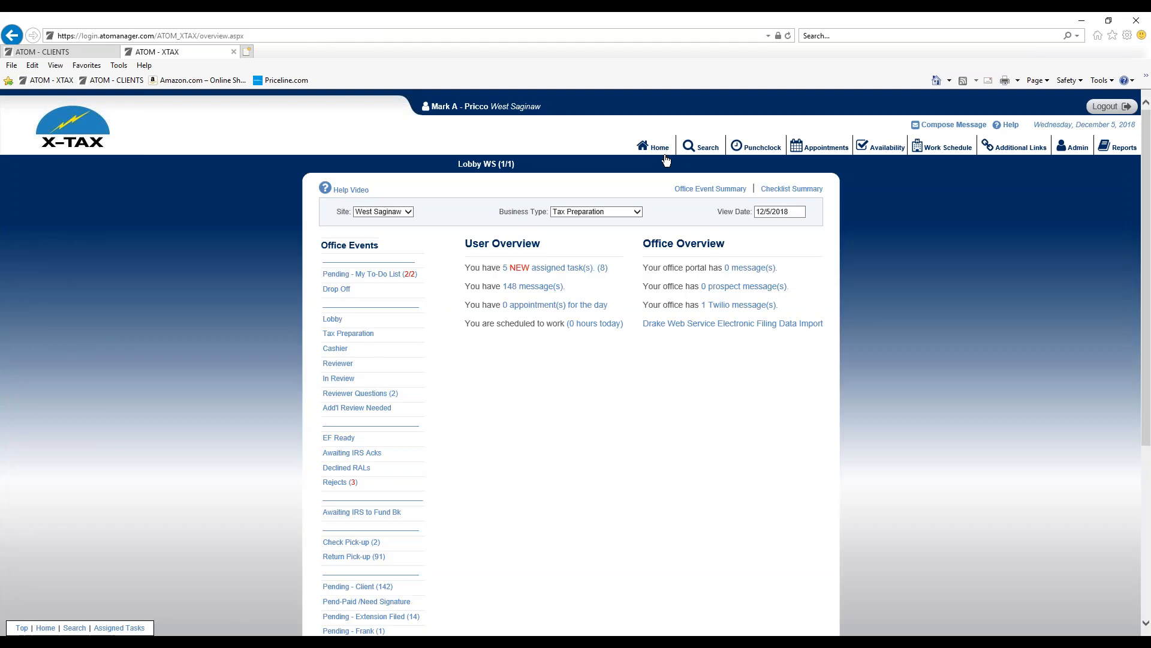
{"action": "left_click", "coordinate": [792, 190]}
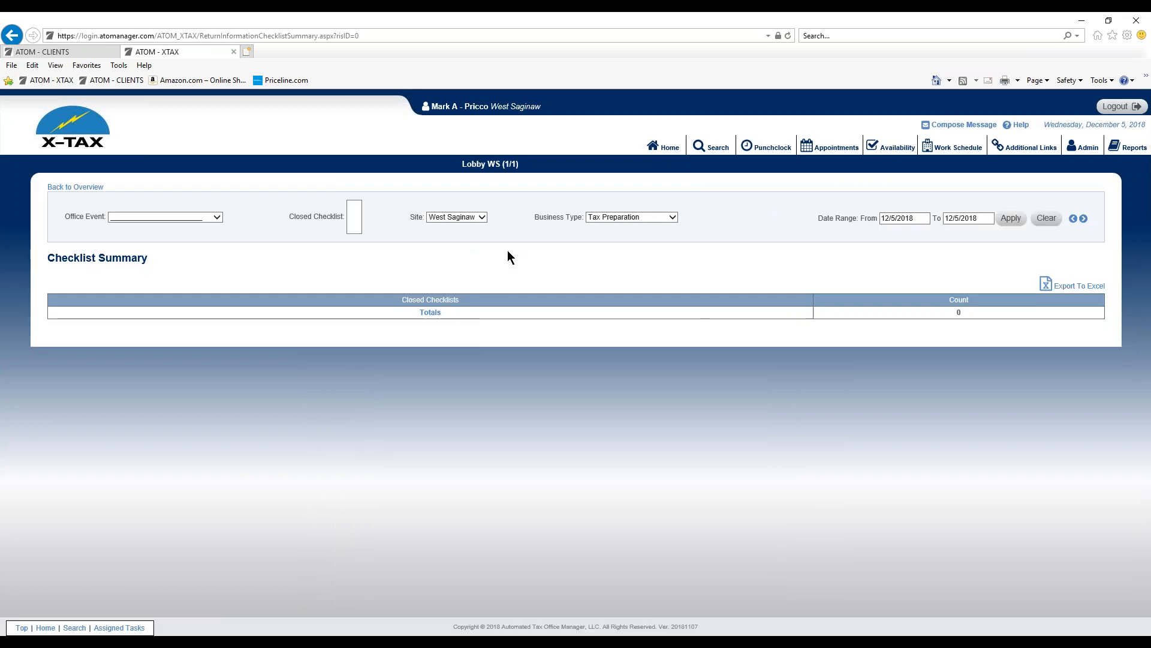
Step: Open the Checklist Summary from the Reviewer Questions office event list
{"action": "left_click", "coordinate": [658, 157]}
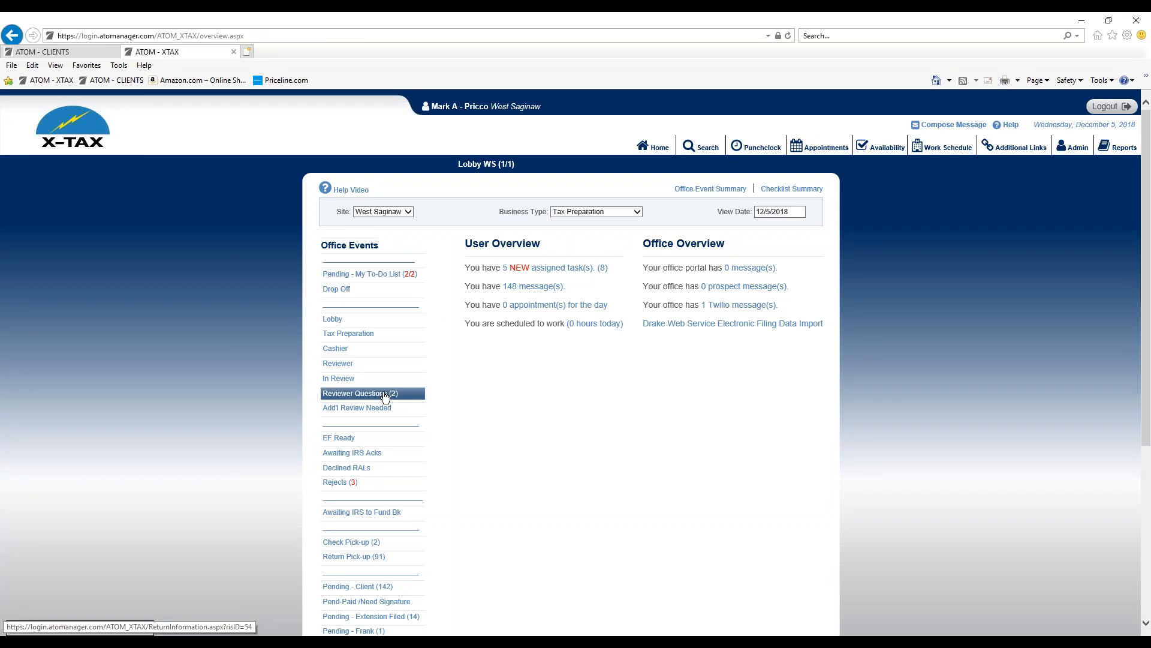
{"action": "left_click", "coordinate": [385, 394]}
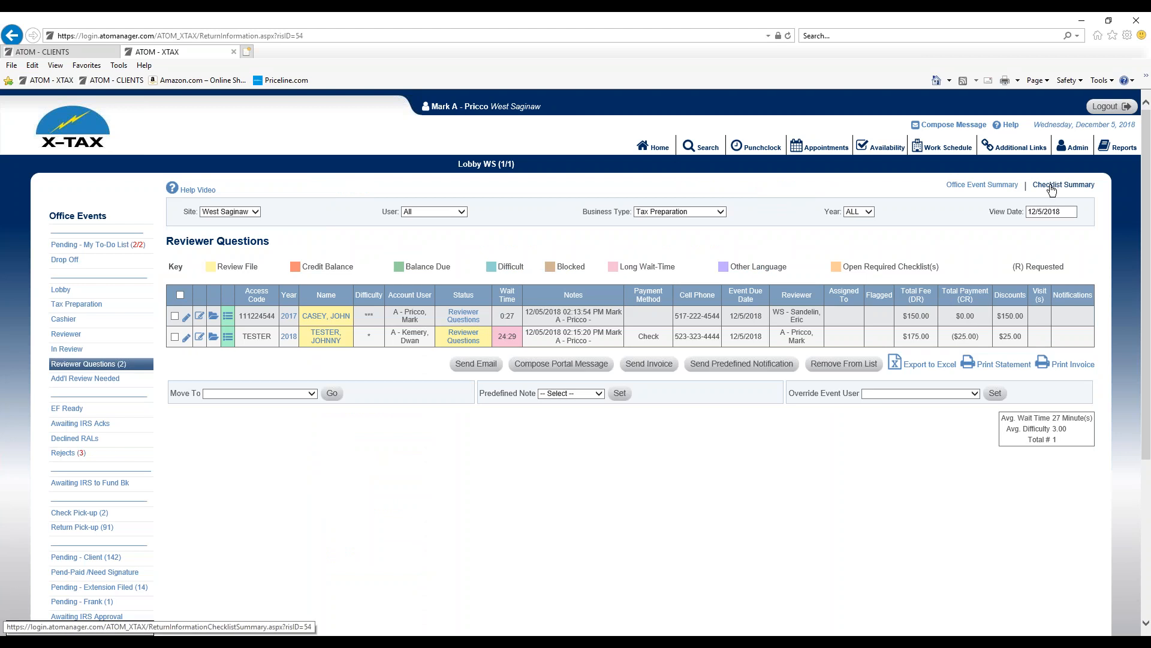
{"action": "left_click", "coordinate": [1051, 190]}
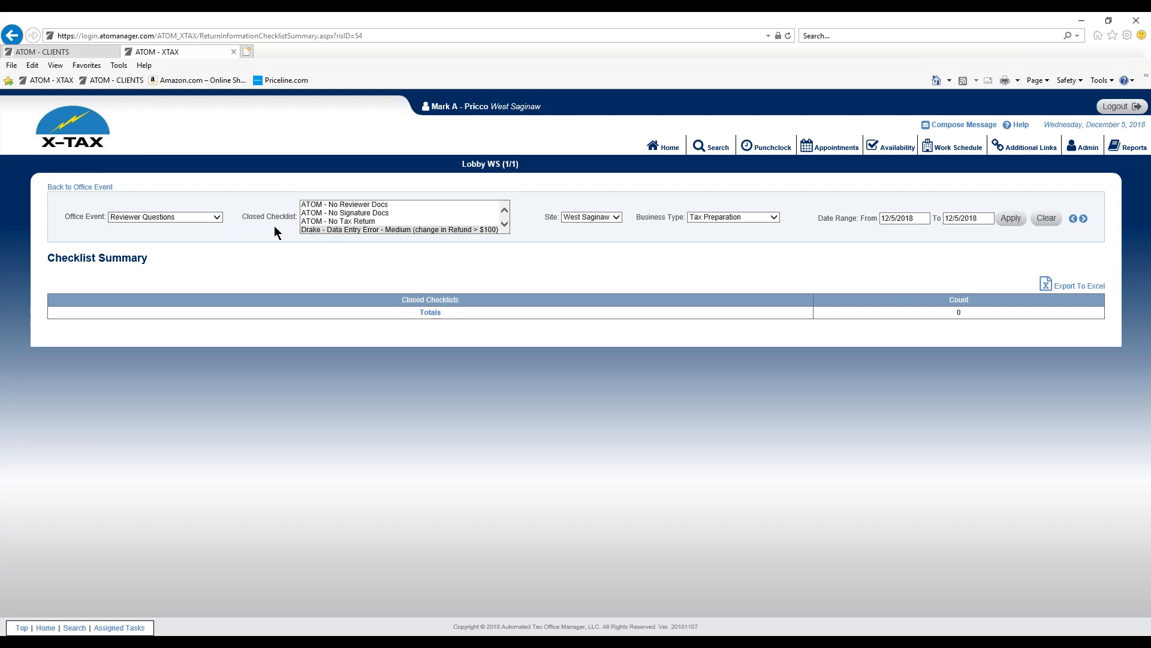
Step: Switch the summary's Office Event filter to Cashier and back to Reviewer Questions
{"action": "left_click", "coordinate": [204, 218]}
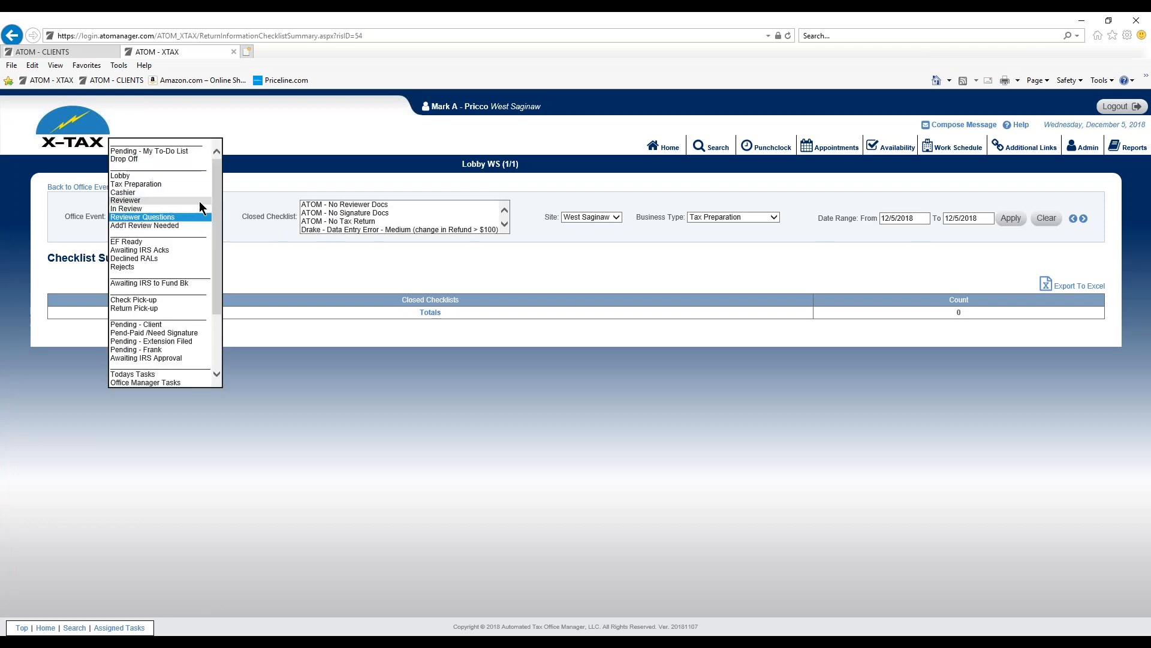
{"action": "left_click", "coordinate": [199, 195]}
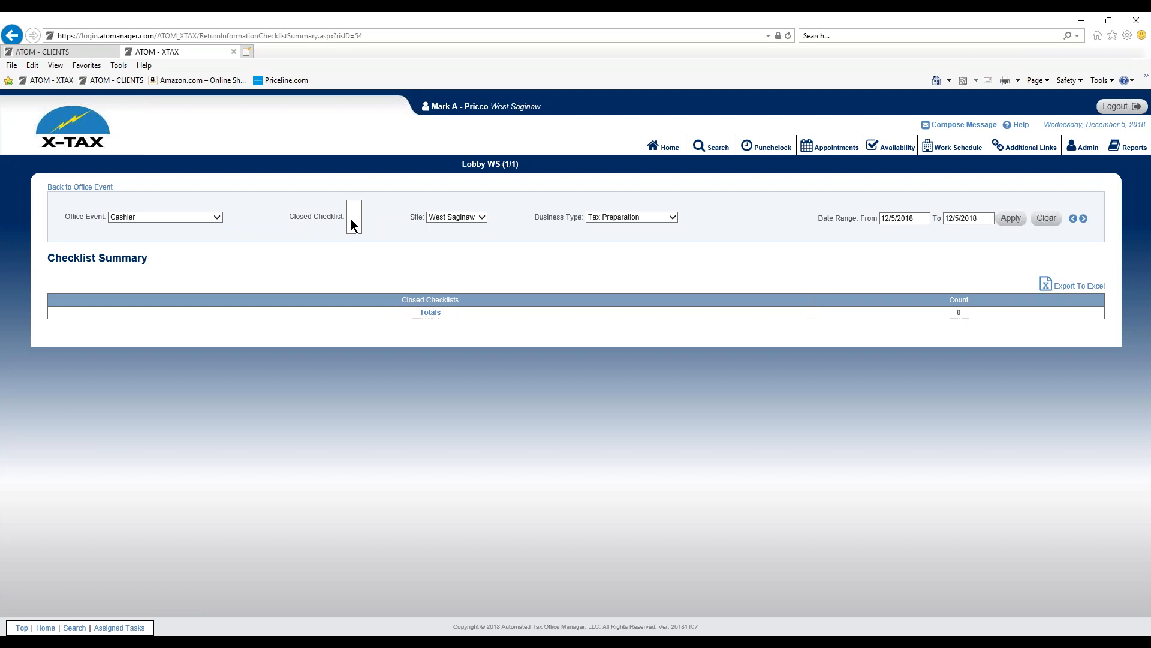
{"action": "left_click", "coordinate": [213, 221]}
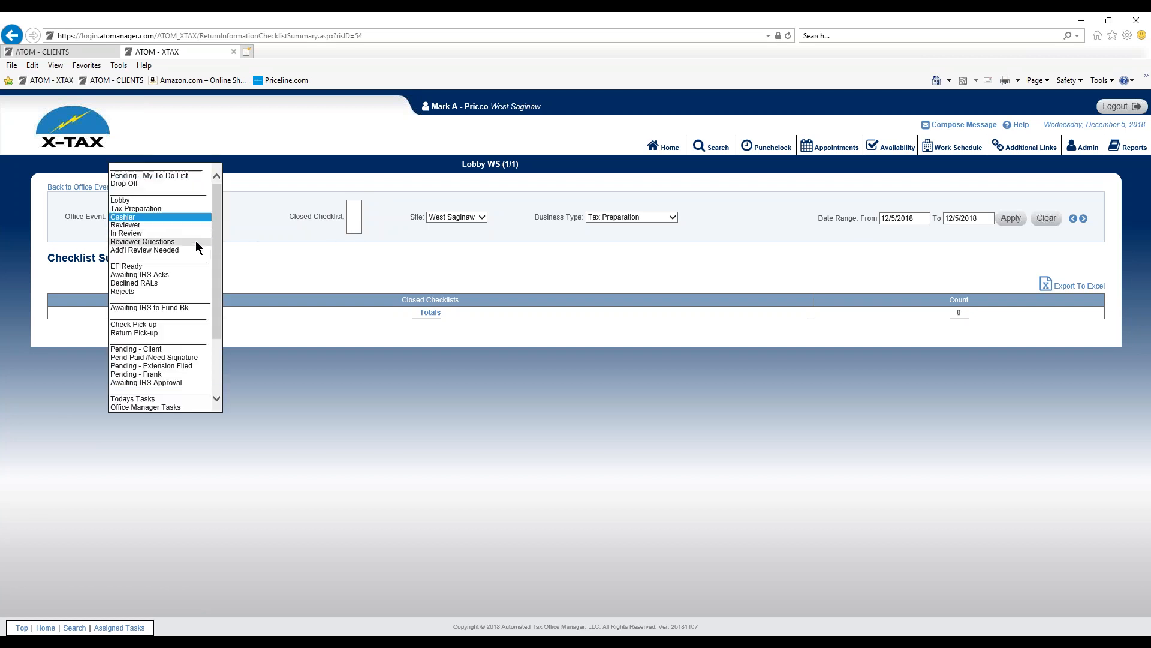
{"action": "left_click", "coordinate": [195, 239]}
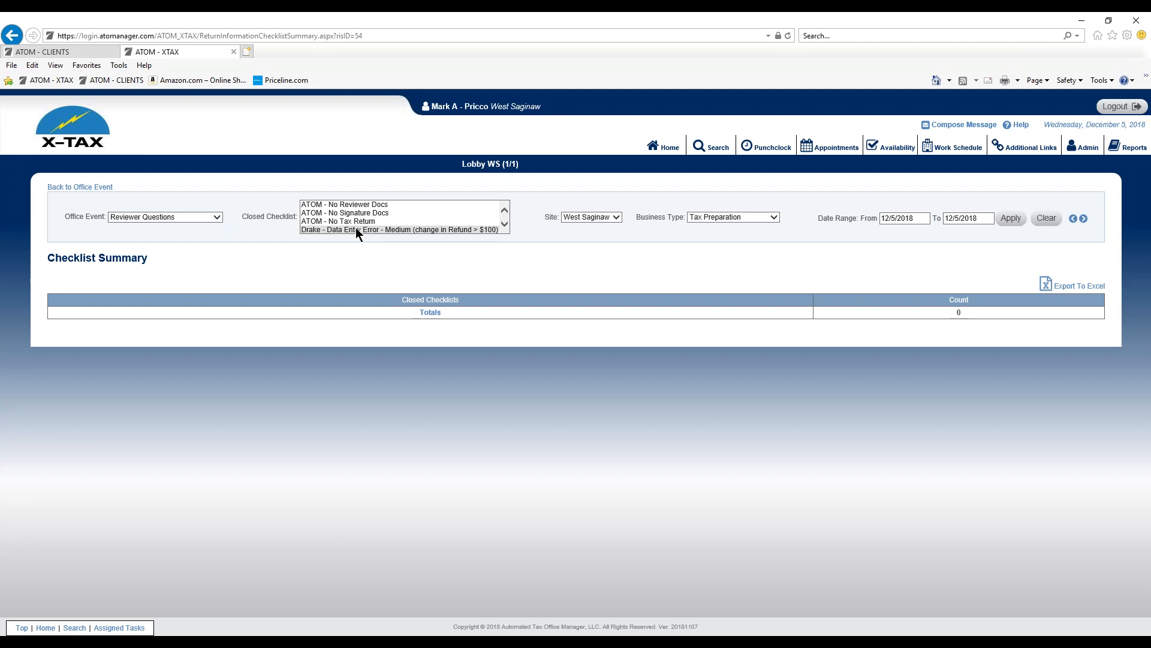
Step: Examine which items are marked done in the 2018 account's checklist from the Reviewer Questions list
{"action": "left_click", "coordinate": [673, 152]}
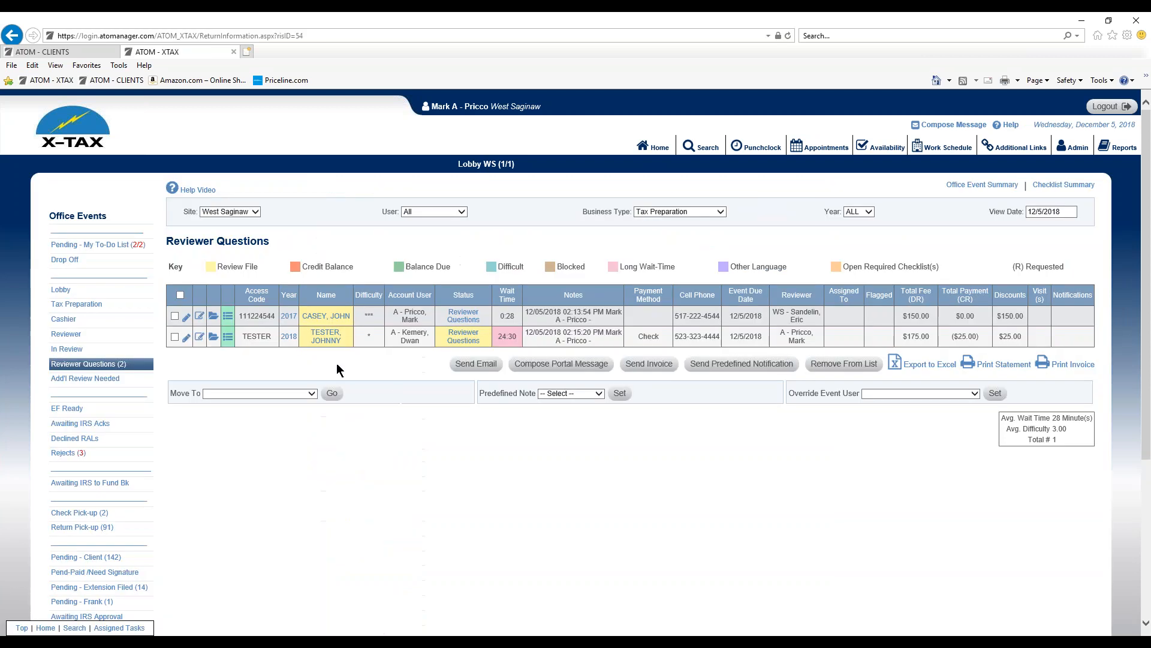
{"action": "left_click", "coordinate": [229, 337]}
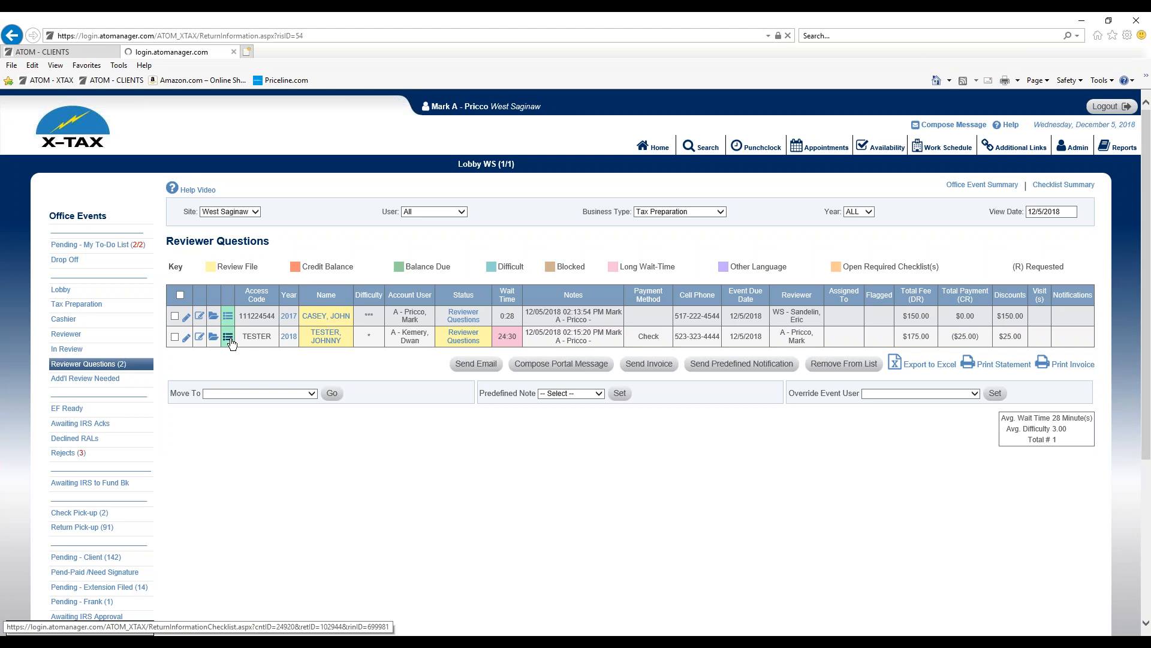
{"action": "scroll", "coordinate": [239, 343], "scroll_direction": "down", "scroll_amount": 2}
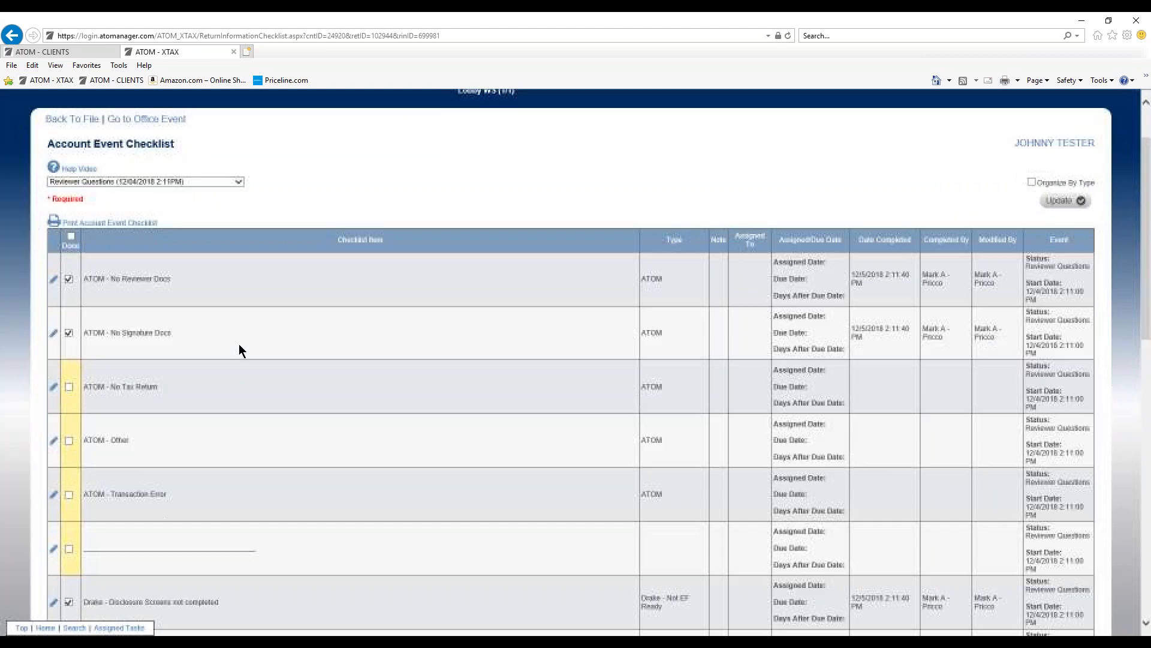
{"action": "scroll", "coordinate": [239, 389], "scroll_direction": "down", "scroll_amount": 2}
{"action": "scroll", "coordinate": [238, 387], "scroll_direction": "up", "scroll_amount": 1}
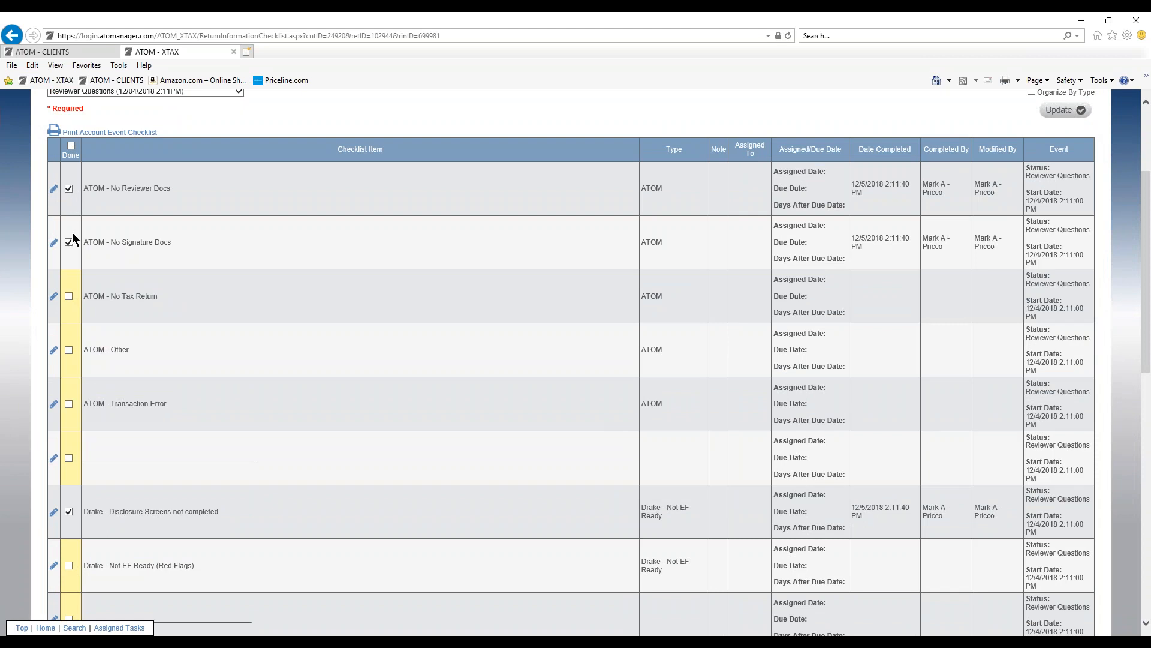
{"action": "scroll", "coordinate": [164, 271], "scroll_direction": "down", "scroll_amount": 4}
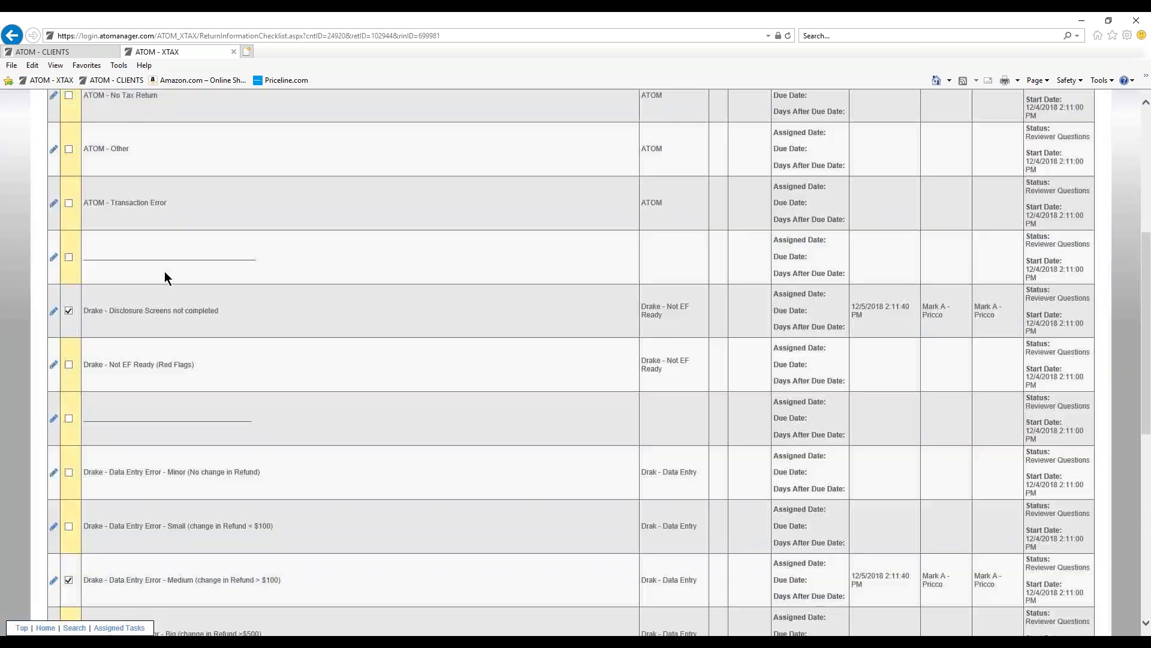
{"action": "scroll", "coordinate": [180, 270], "scroll_direction": "up", "scroll_amount": 4}
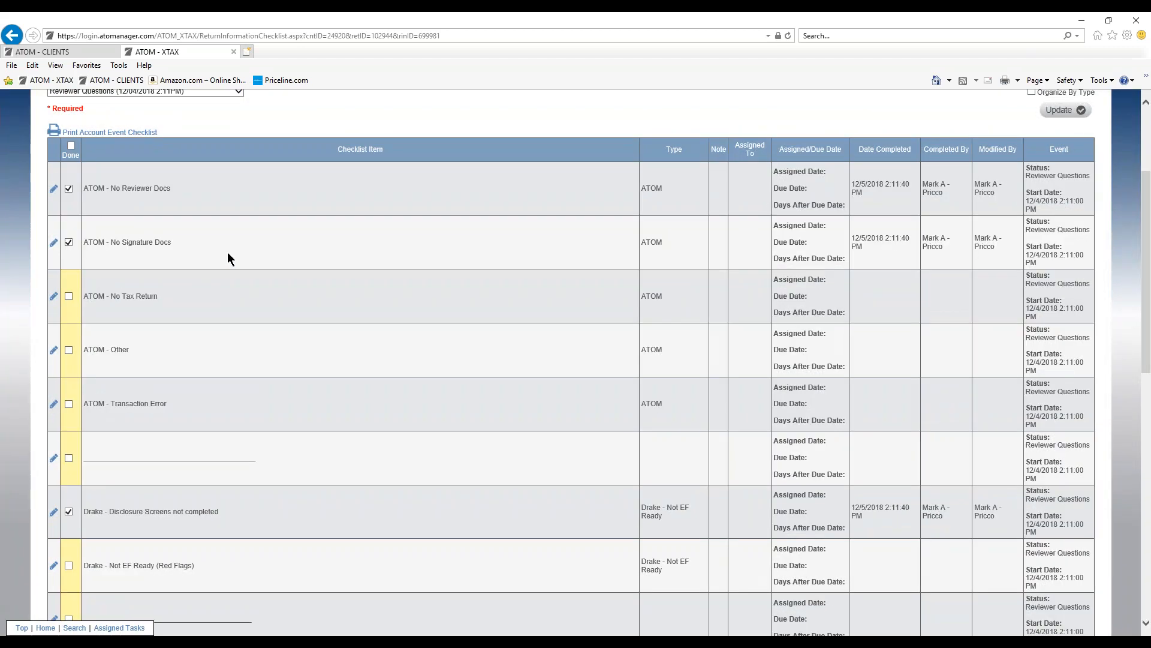
{"action": "scroll", "coordinate": [227, 259], "scroll_direction": "up", "scroll_amount": 2}
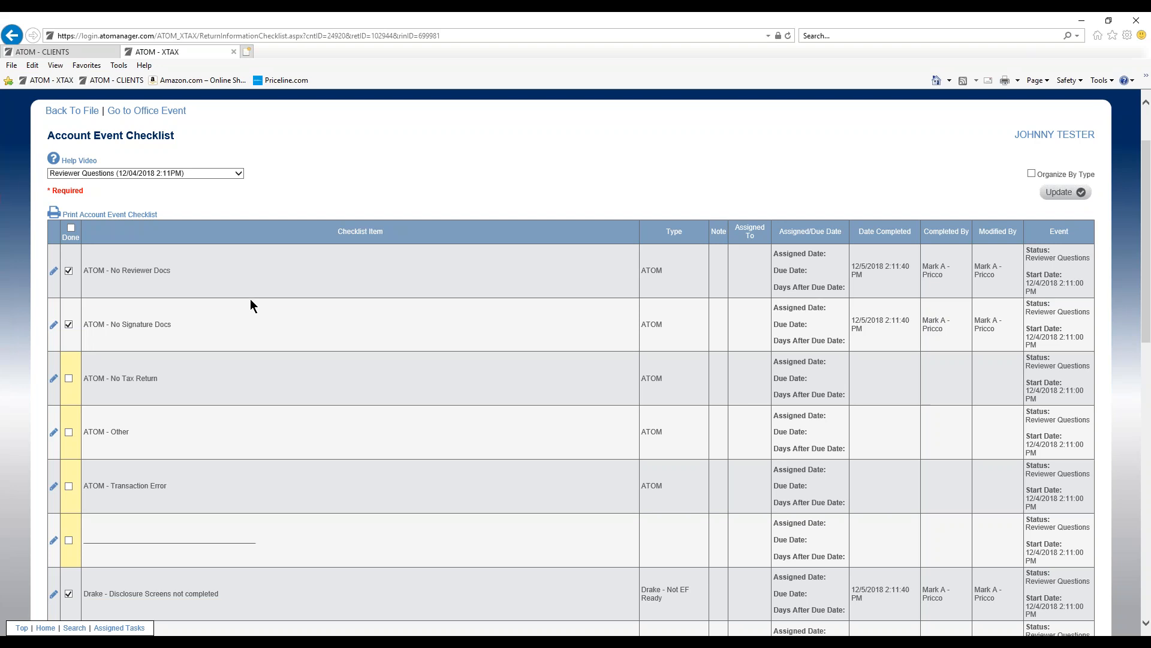
{"action": "scroll", "coordinate": [505, 246], "scroll_direction": "up", "scroll_amount": 2}
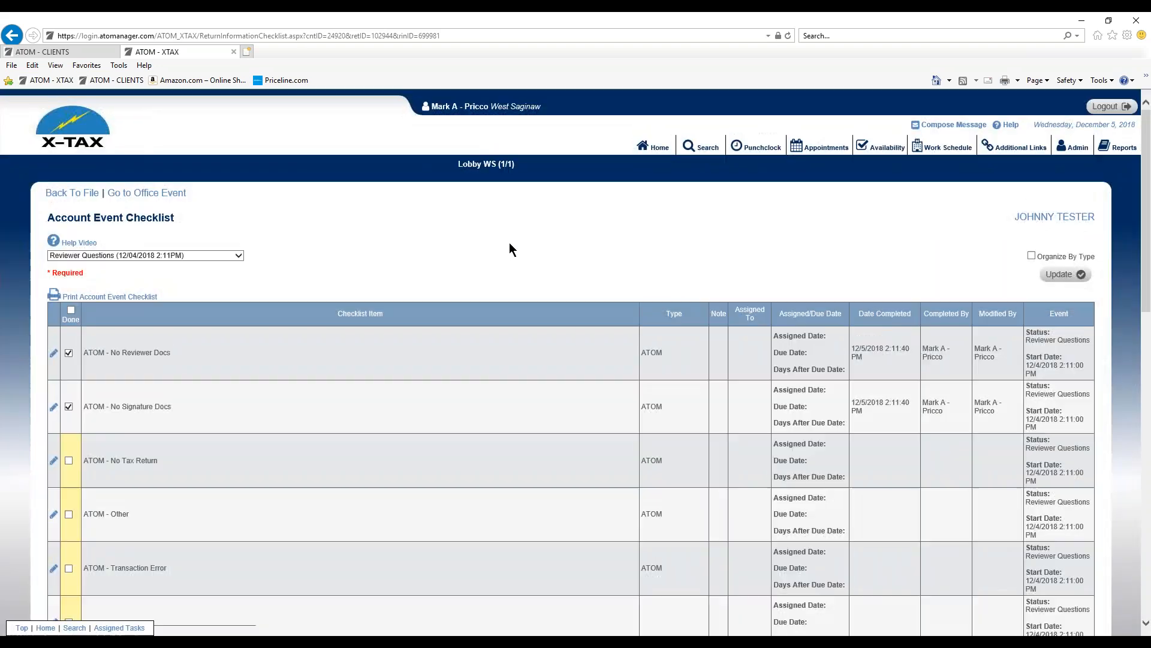
Step: Open the Checklist Summary for Reviewer Questions and shift its date range to 12/4/2018 and back to 12/5/2018
{"action": "left_click", "coordinate": [644, 147]}
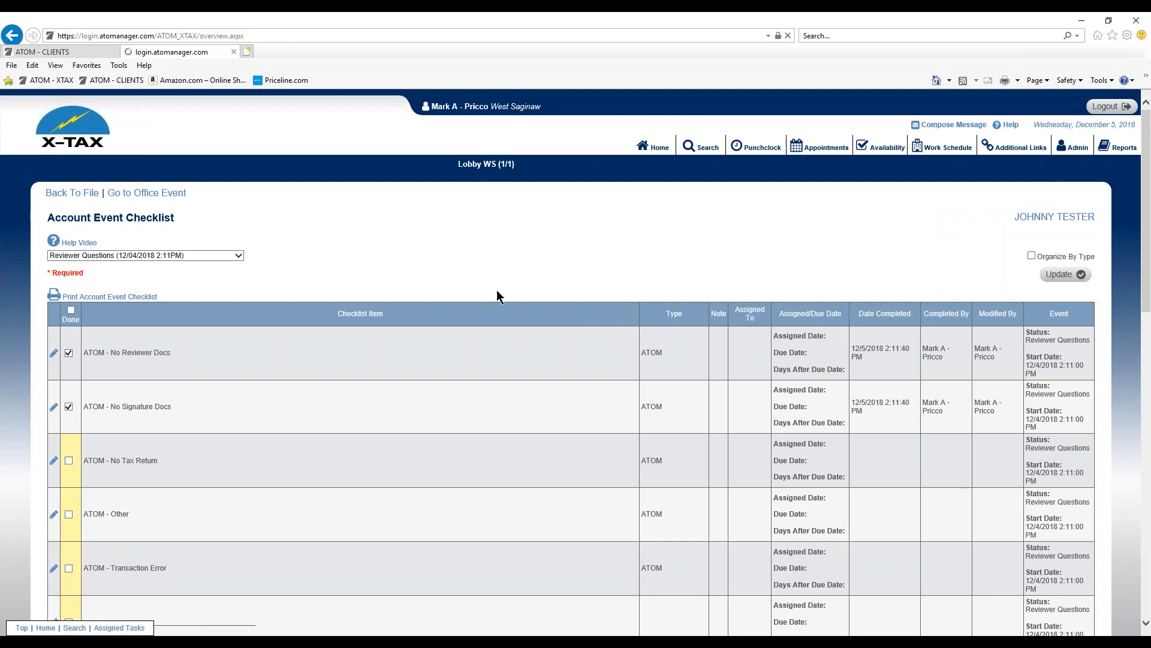
{"action": "left_click", "coordinate": [791, 188]}
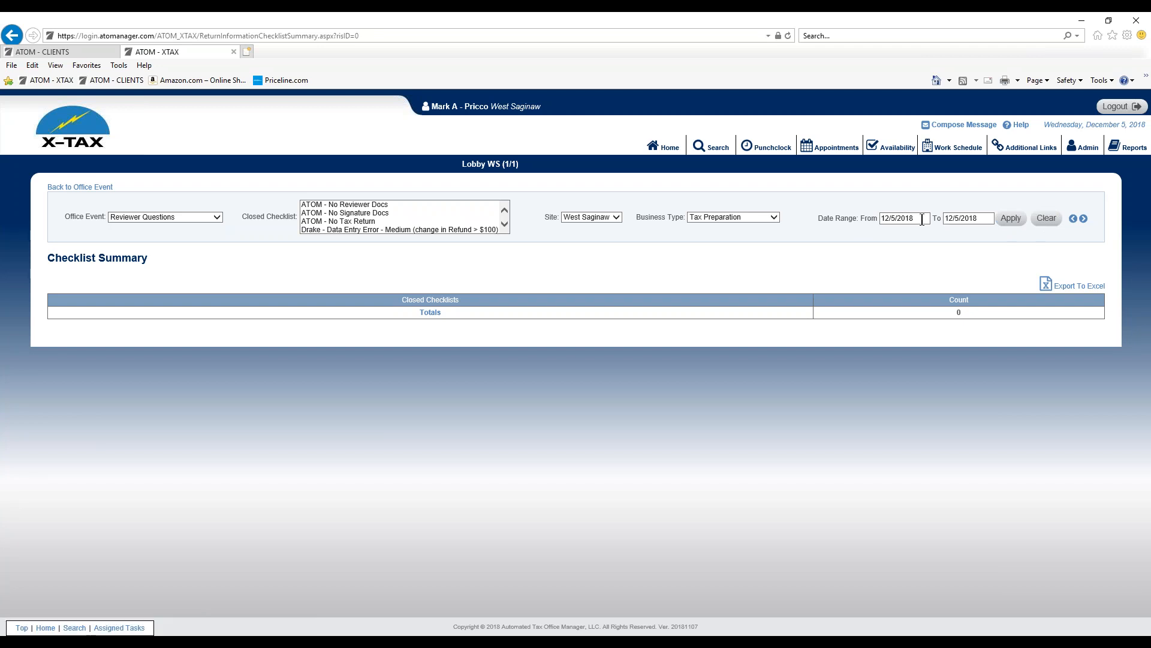
{"action": "left_click", "coordinate": [1072, 224]}
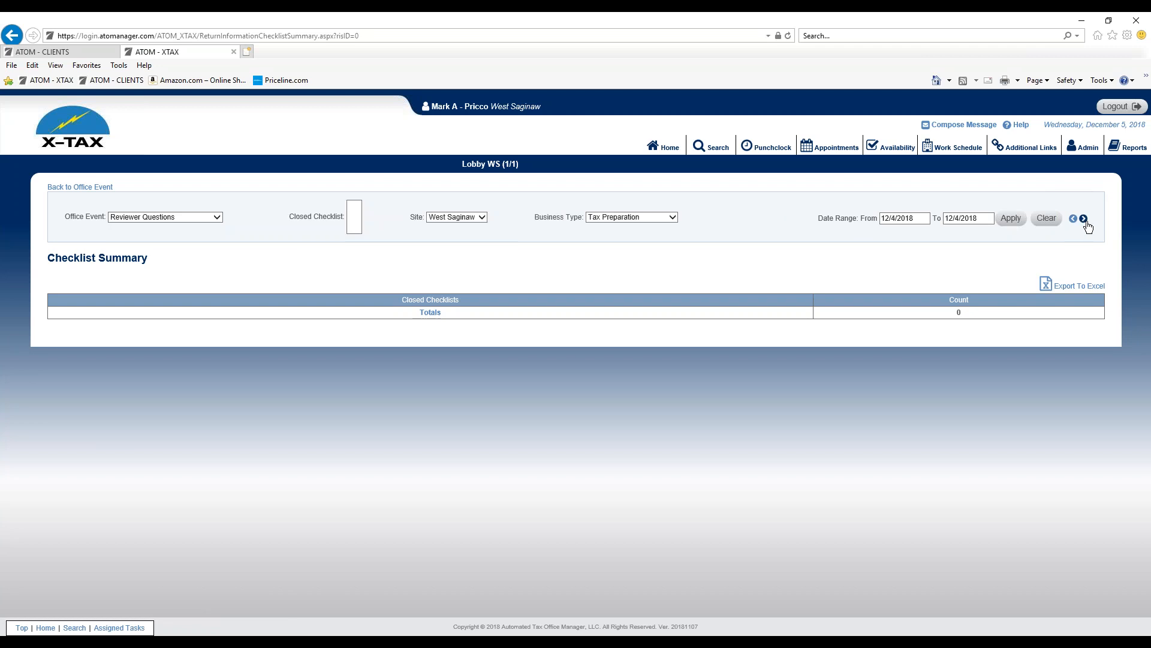
{"action": "left_click", "coordinate": [1083, 219]}
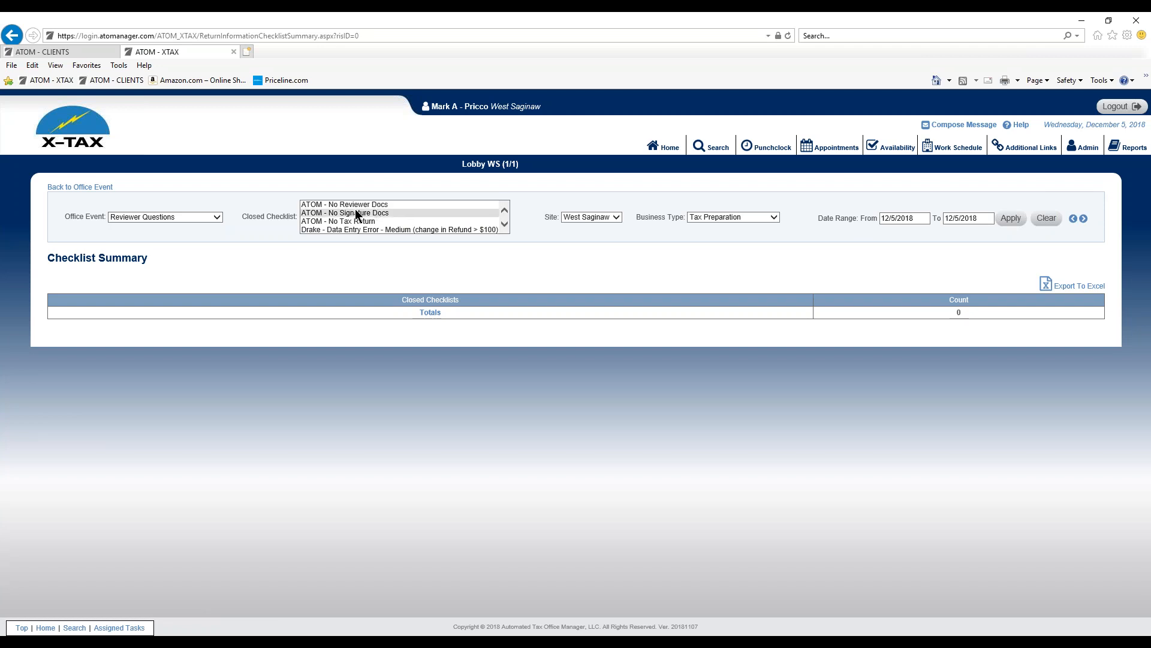
Step: Filter the closed checklists to ATOM - No Signature Docs and list the clients behind that item's count
{"action": "left_click", "coordinate": [323, 211]}
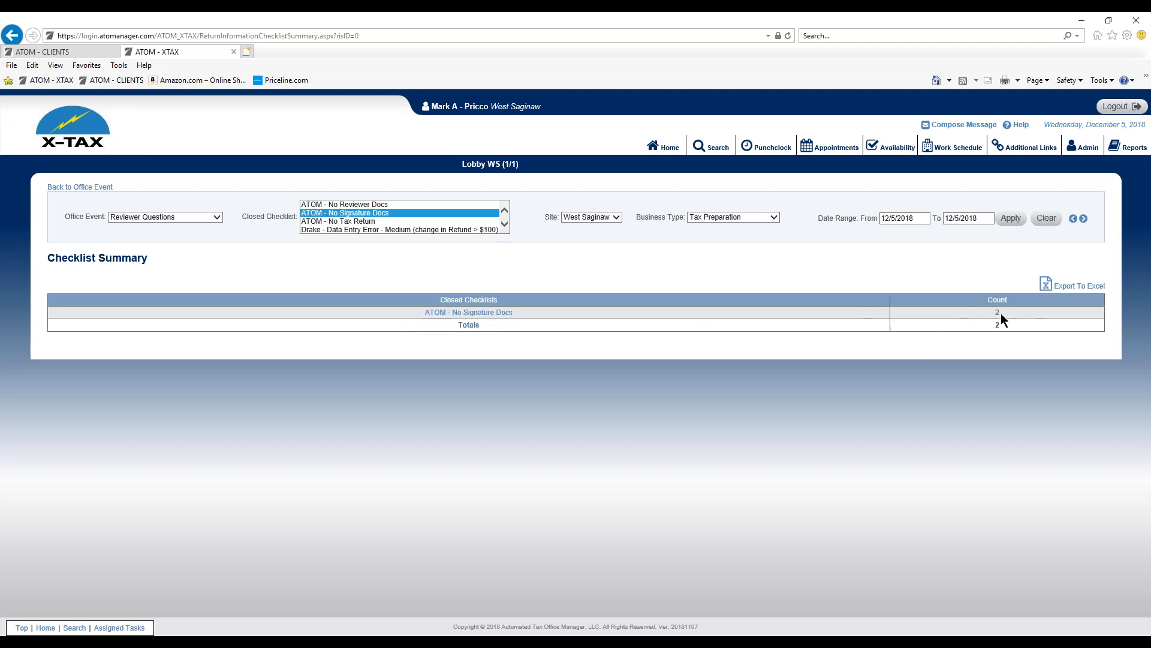
{"action": "left_click", "coordinate": [496, 314]}
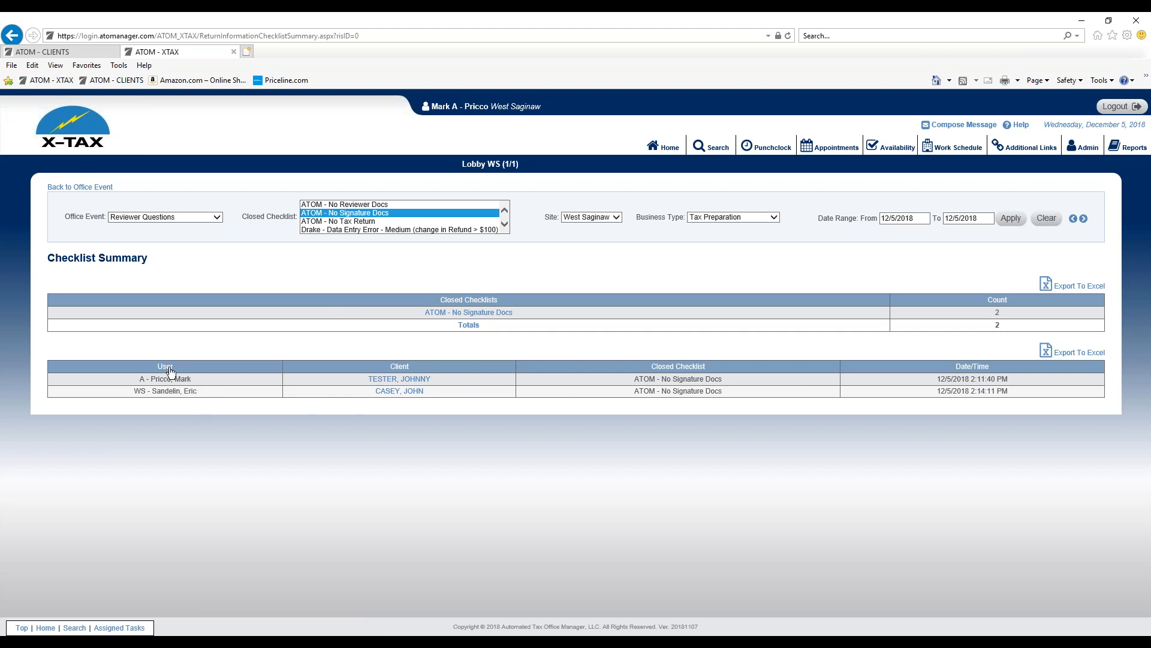
Step: Open the second listed client's file through its checklist and examine the override user on the Reviewer Questions event
{"action": "left_click", "coordinate": [394, 393]}
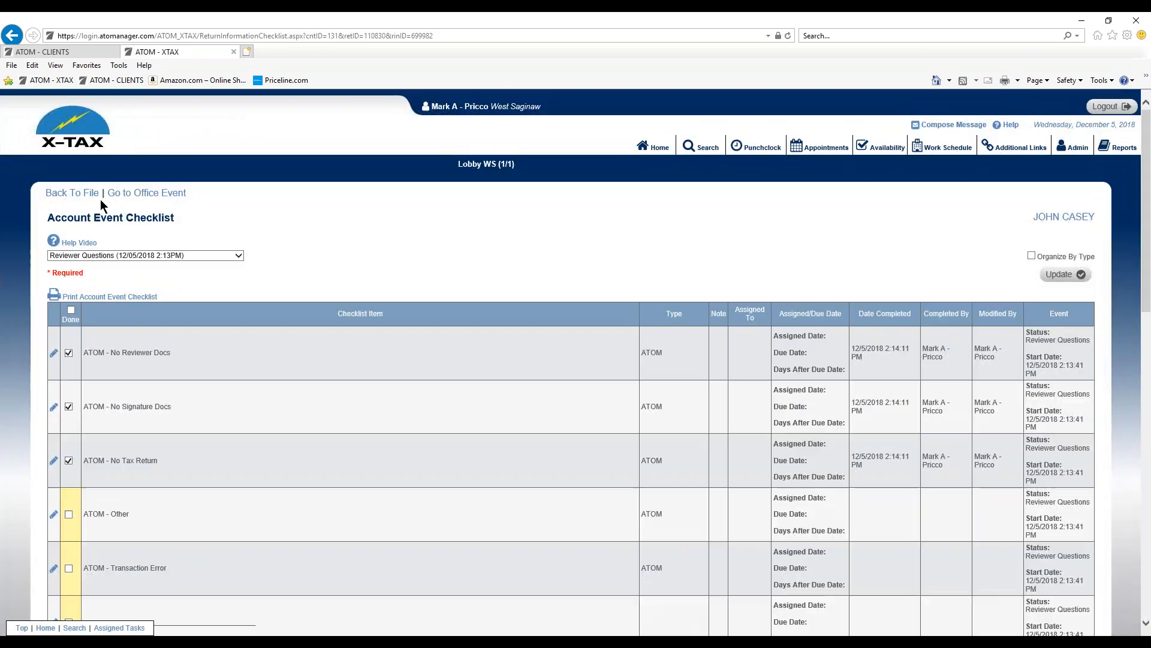
{"action": "left_click", "coordinate": [84, 192]}
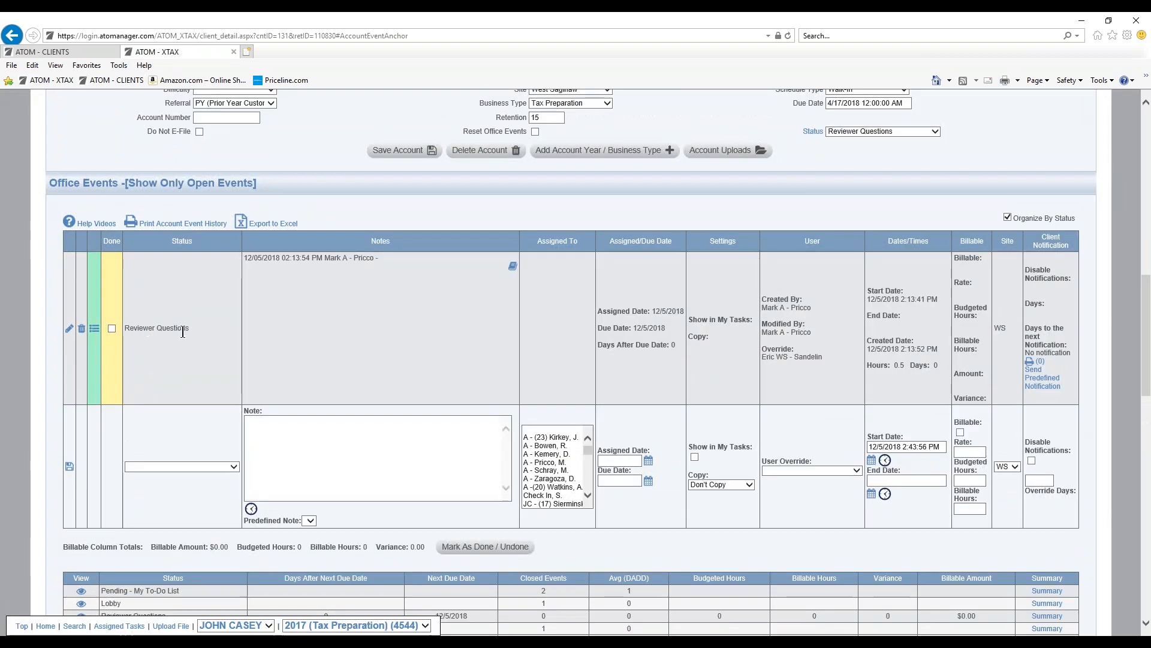
{"action": "scroll", "coordinate": [509, 237], "scroll_direction": "up", "scroll_amount": 1}
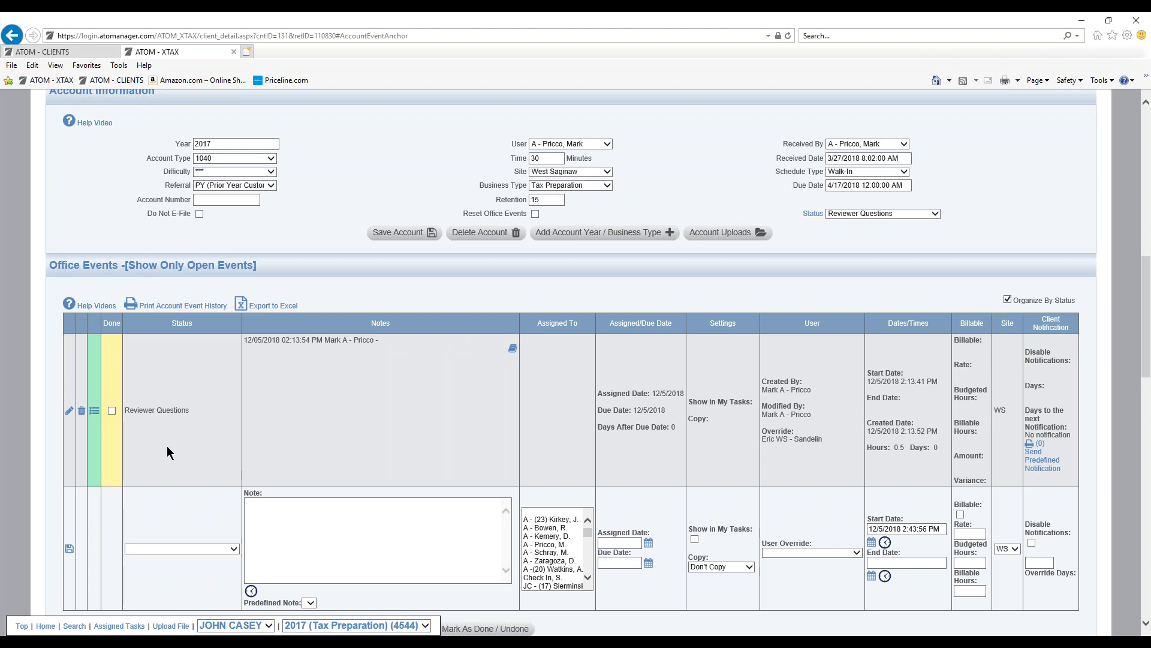
{"action": "left_click", "coordinate": [70, 412]}
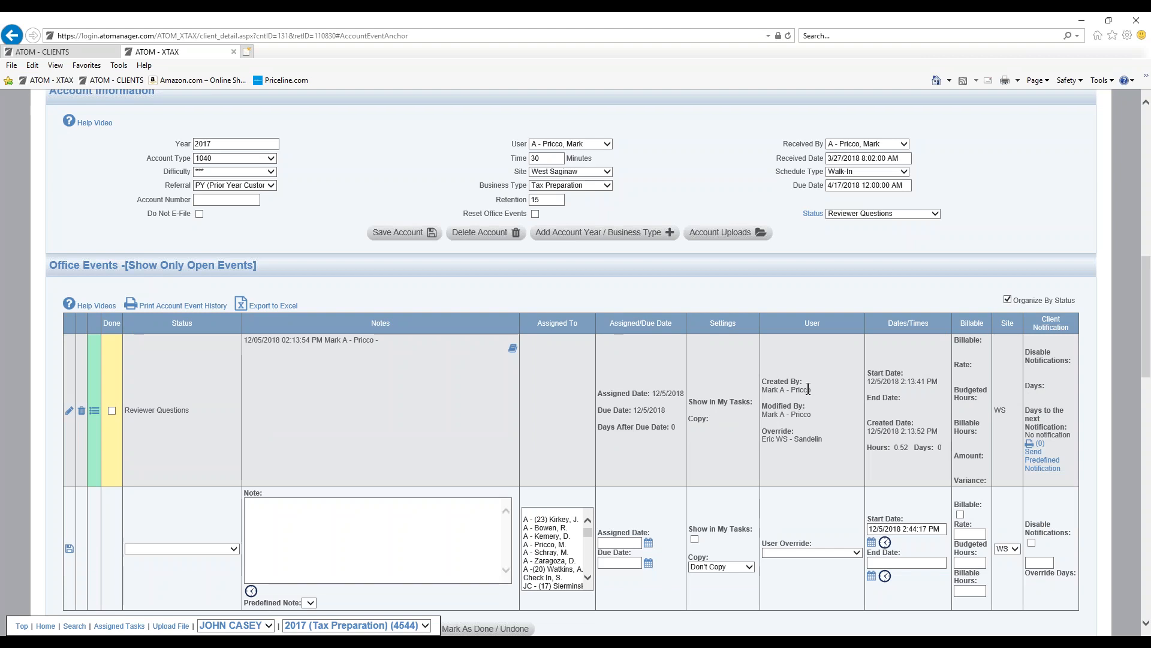
{"action": "left_click_drag", "start_coordinate": [762, 441], "coordinate": [821, 444]}
{"action": "left_click", "coordinate": [811, 440]}
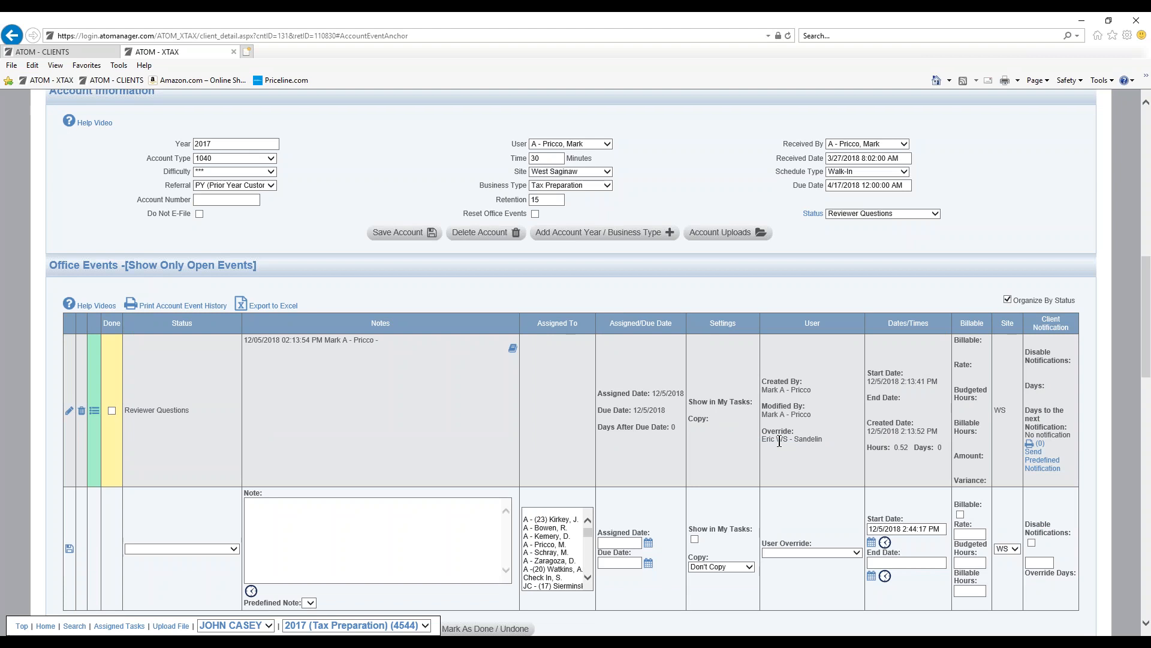
{"action": "left_click_drag", "start_coordinate": [769, 440], "coordinate": [812, 441]}
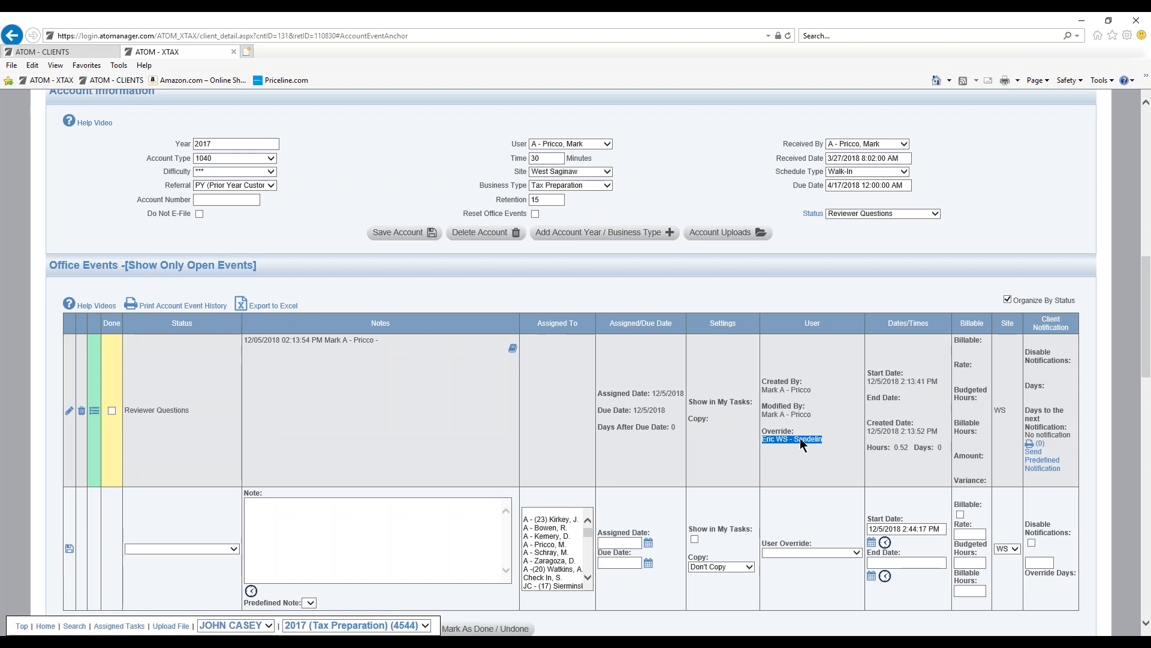
{"action": "scroll", "coordinate": [547, 281], "scroll_direction": "up", "scroll_amount": 4}
{"action": "scroll", "coordinate": [560, 278], "scroll_direction": "up", "scroll_amount": 7}
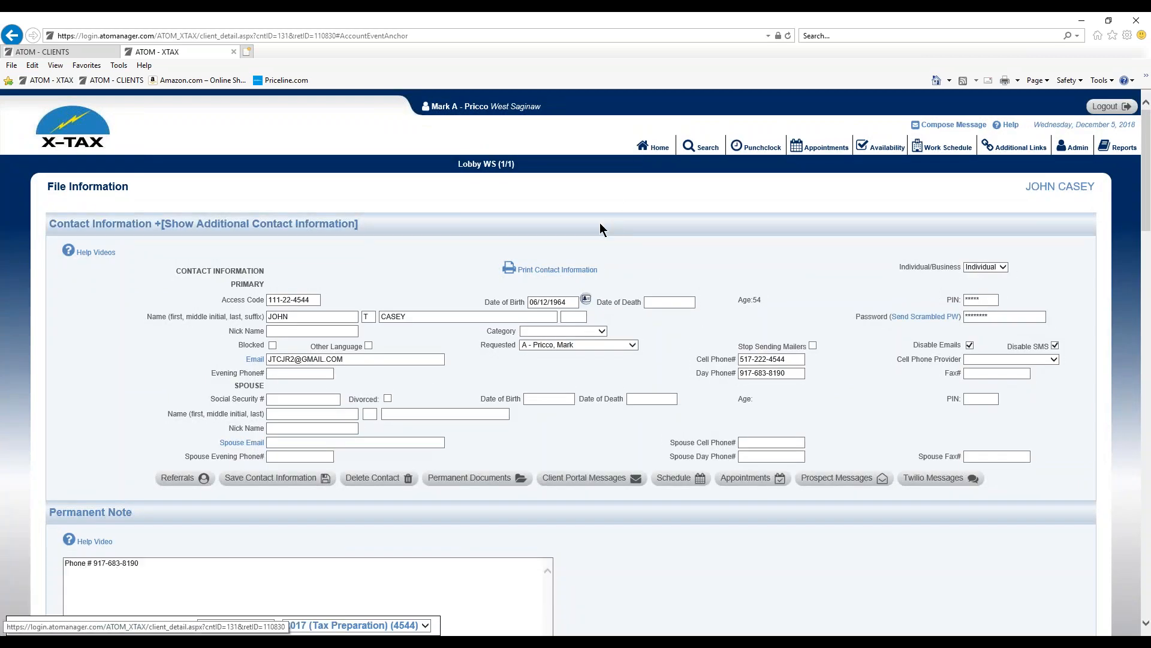
Step: Return to the Reviewer Questions list, view the 2018 account's checklist, and open the event's Checklist Summary
{"action": "left_click", "coordinate": [655, 147]}
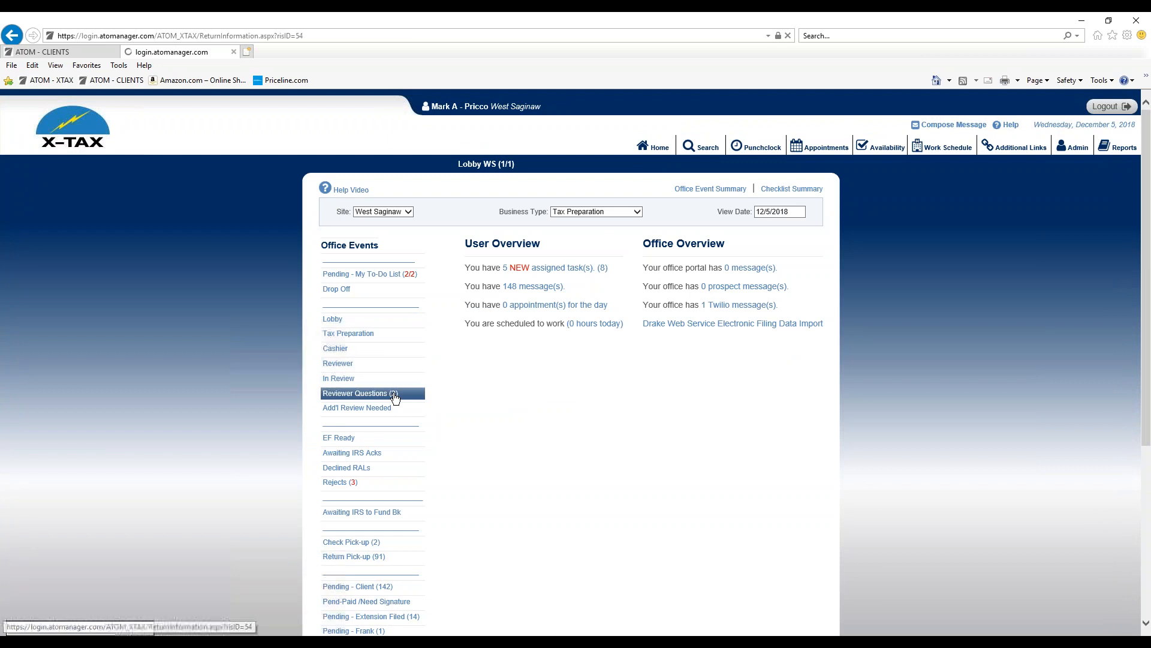
{"action": "left_click", "coordinate": [394, 394]}
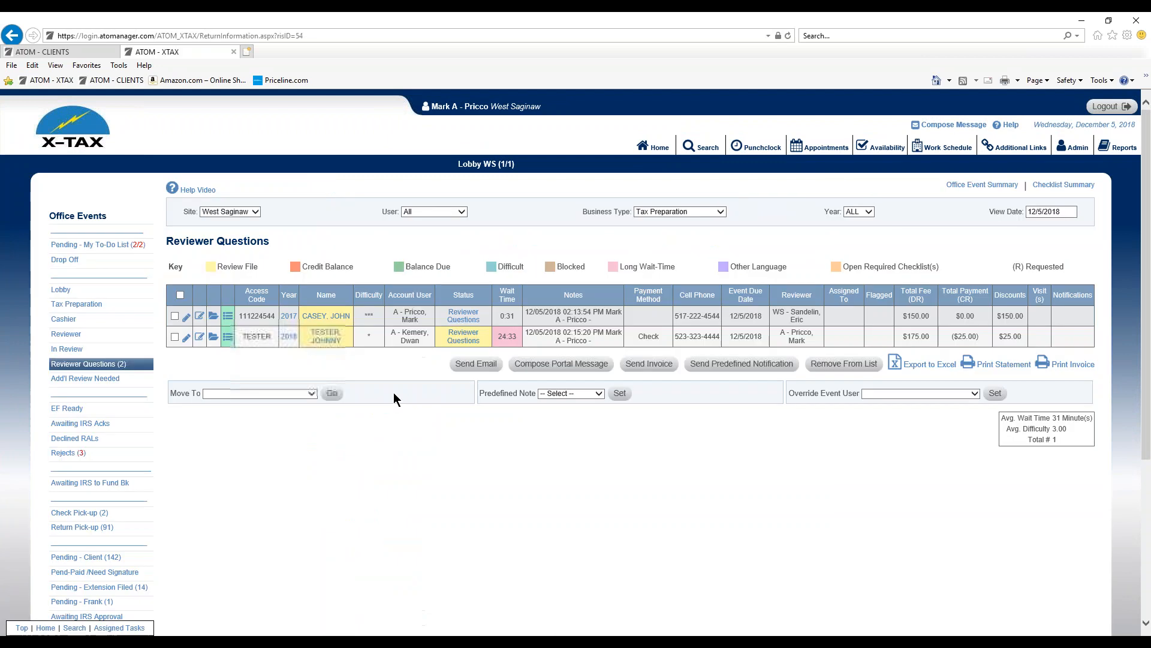
{"action": "left_click", "coordinate": [228, 337]}
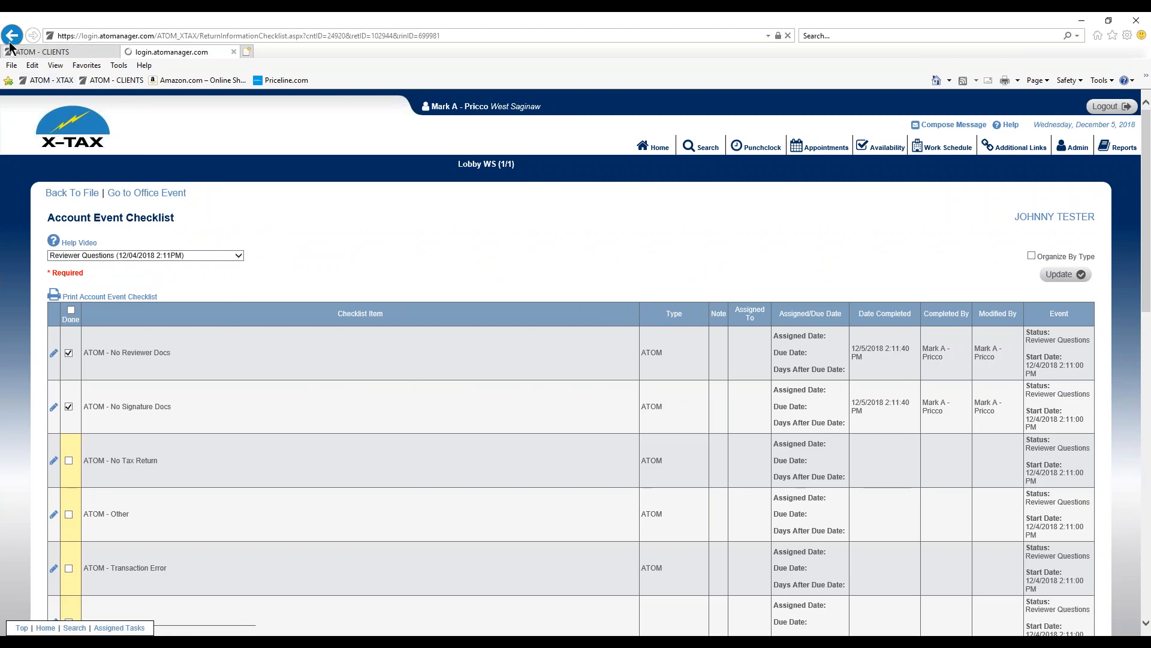
{"action": "left_click", "coordinate": [10, 40]}
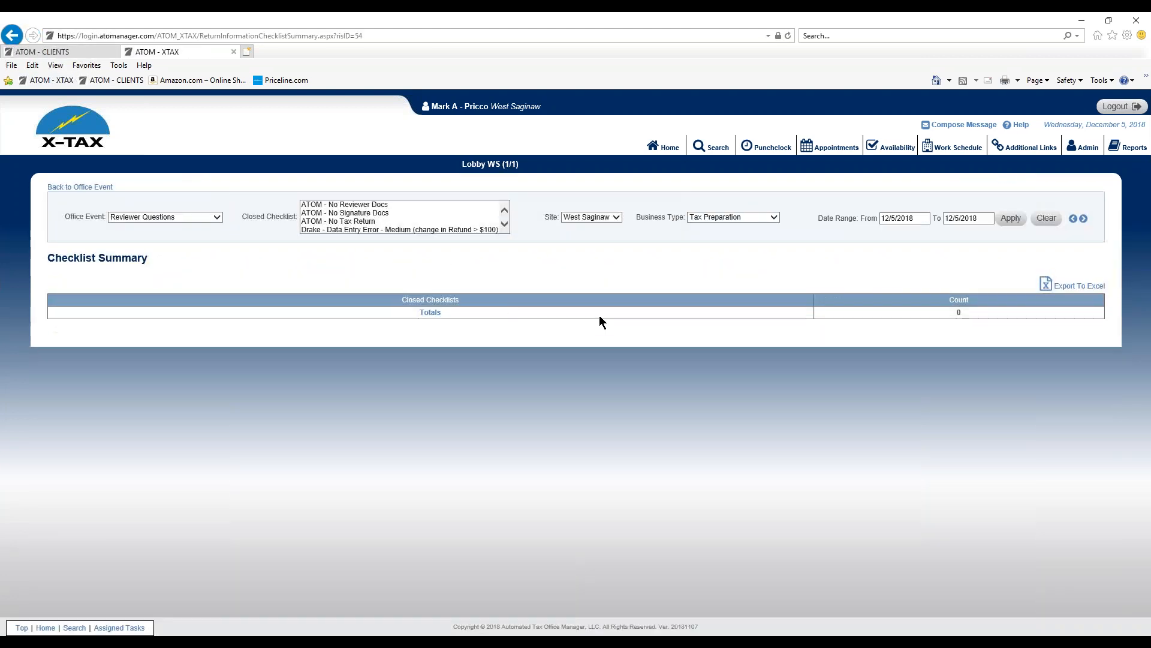
Step: Filter the summary to ATOM - No Reviewer Docs and ATOM - No Signature Docs, and view the first No Reviewer Docs client's checklist
{"action": "left_click_drag", "start_coordinate": [388, 204], "coordinate": [386, 214]}
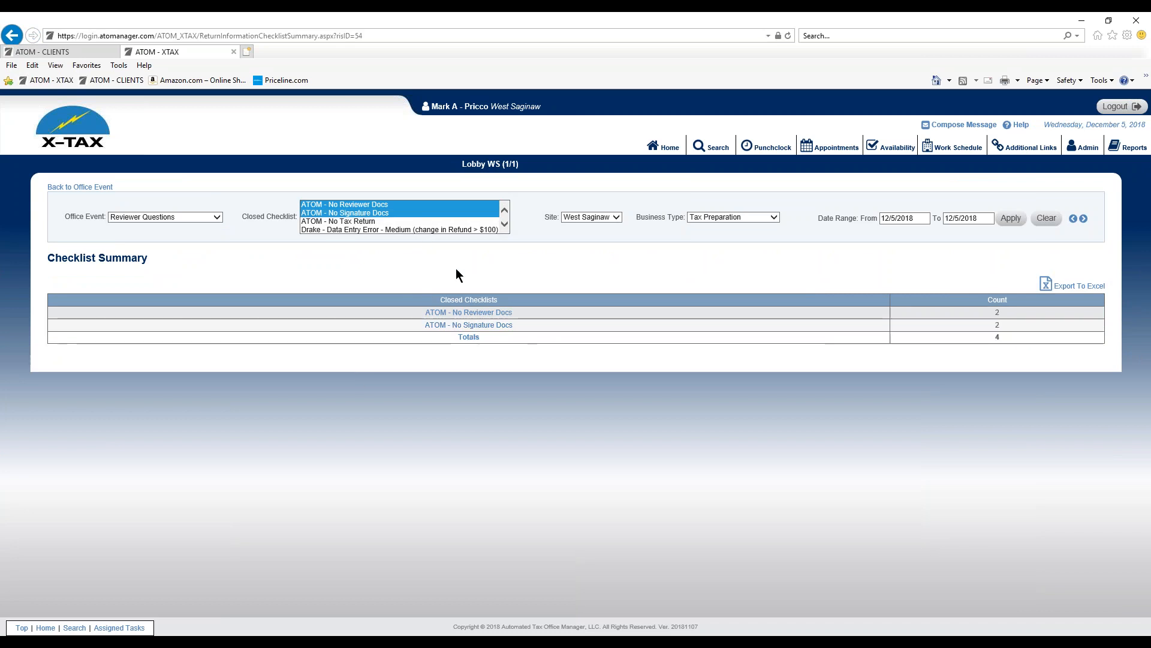
{"action": "left_click", "coordinate": [471, 314]}
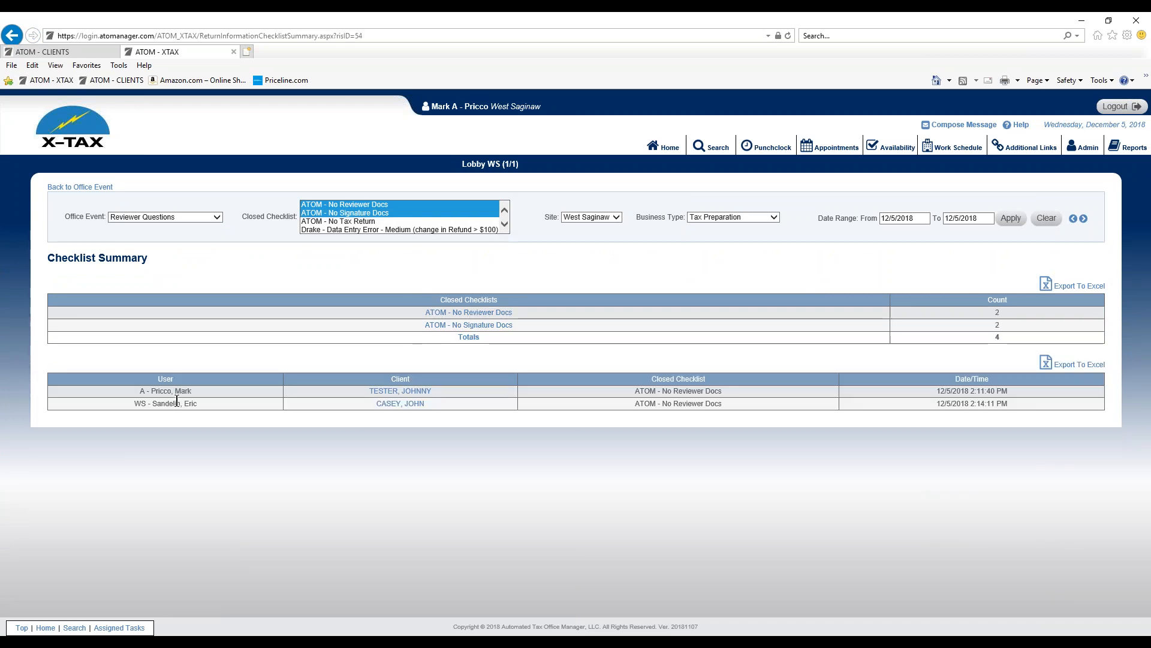
{"action": "left_click", "coordinate": [409, 394]}
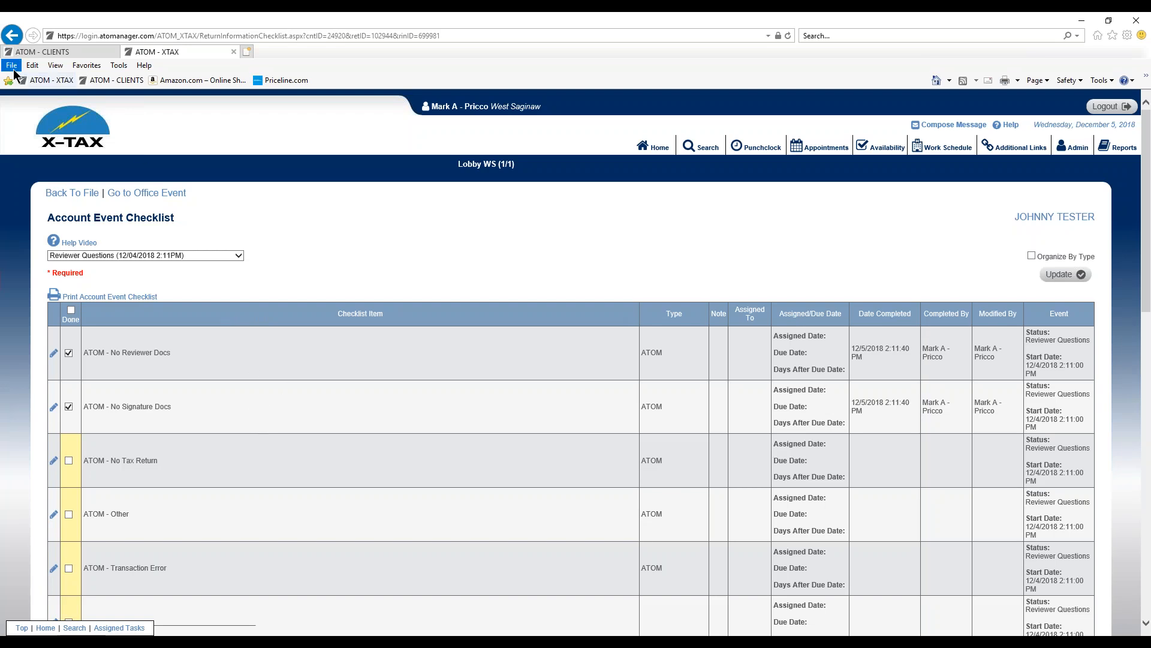
{"action": "left_click", "coordinate": [13, 38]}
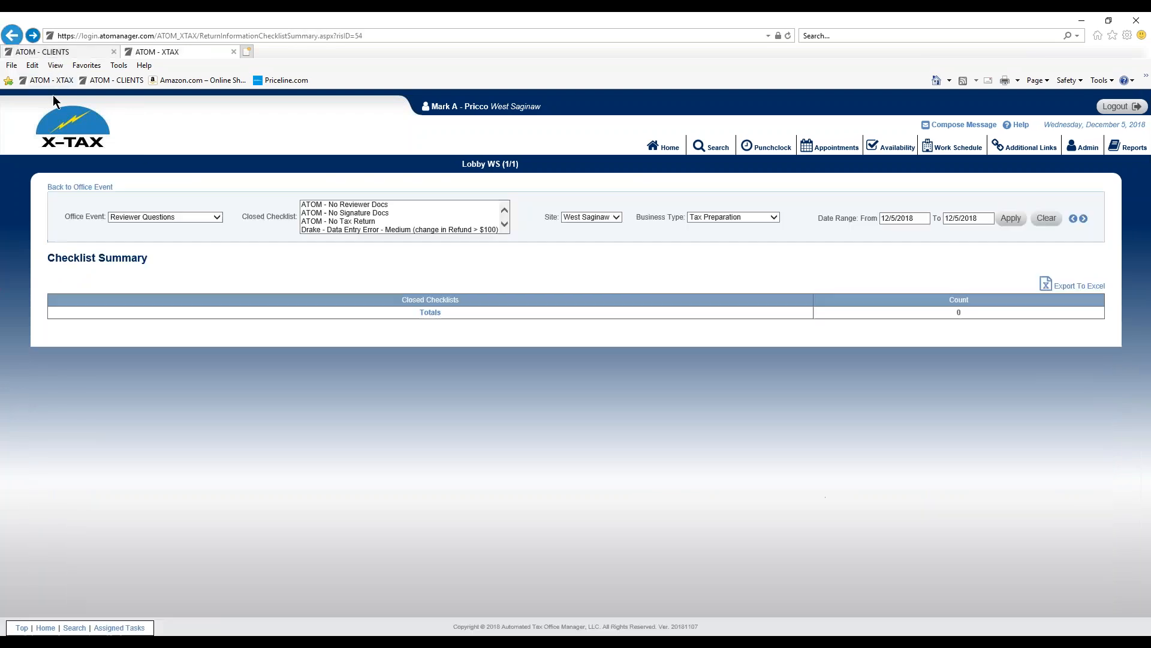
Step: Select all closed checklists and list the clients for Drake - Data Entry Error - Medium (change in Refund > $100)
{"action": "left_click_drag", "start_coordinate": [375, 211], "coordinate": [374, 246]}
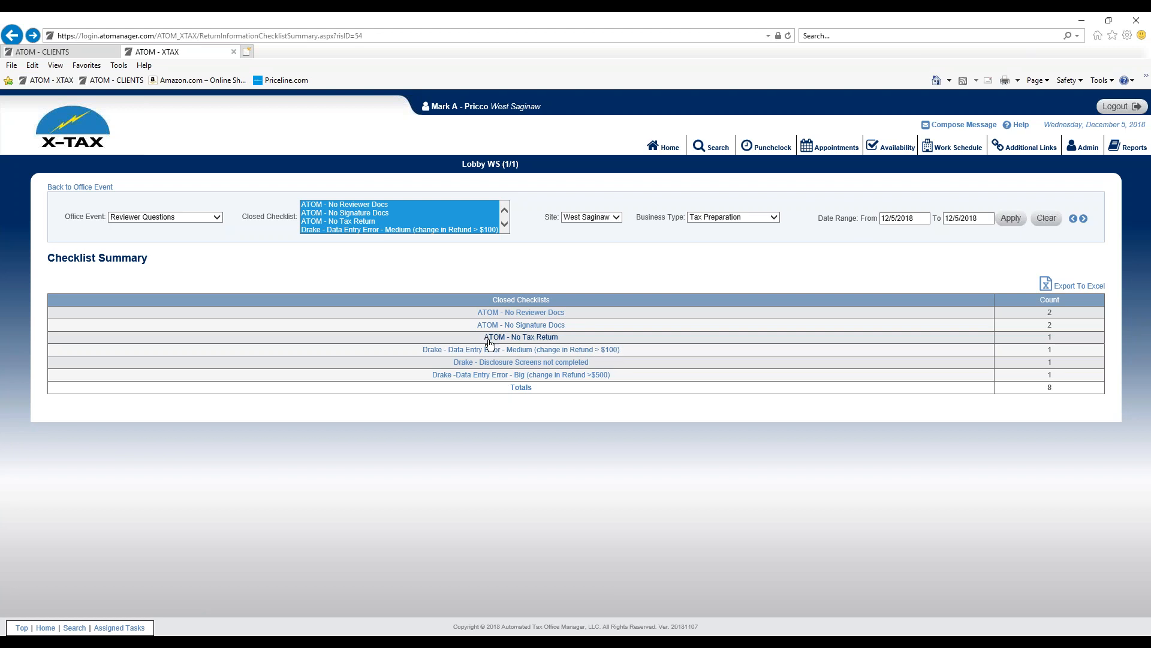
{"action": "left_click", "coordinate": [503, 365]}
{"action": "left_click", "coordinate": [496, 350]}
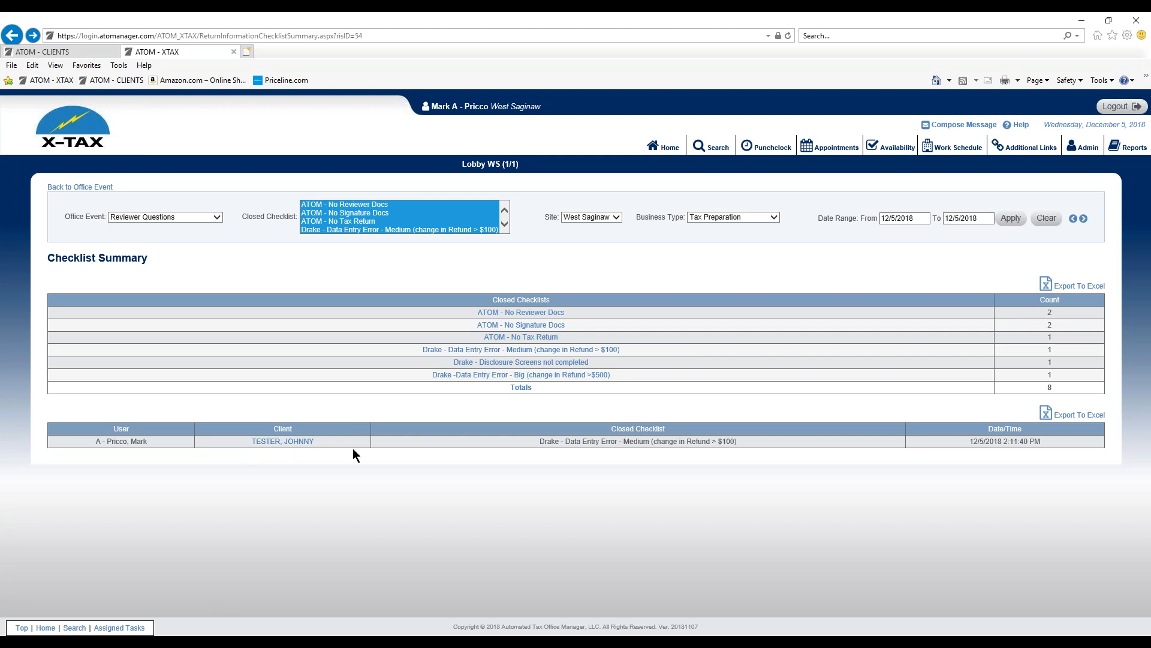